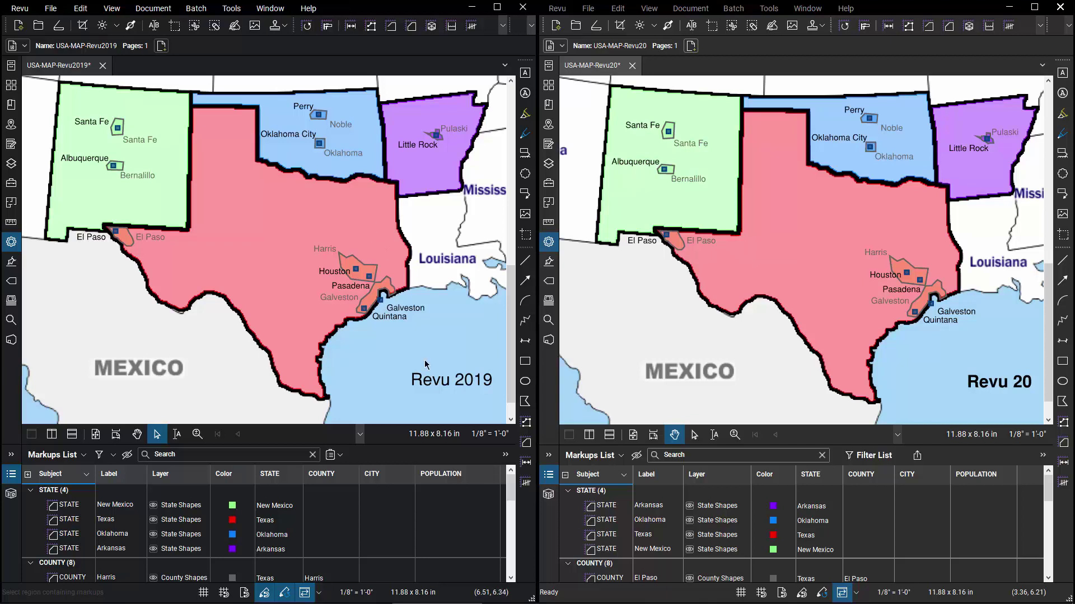
# Turn on column filtering in the Revu 2019 markups list and open the STATE filter.
pyautogui.click(440, 380)
pyautogui.click(988, 391)
pyautogui.moveTo(509, 492)
pyautogui.mouseDown()
pyautogui.moveTo(515, 560)
pyautogui.moveTo(518, 491)
pyautogui.mouseUp()
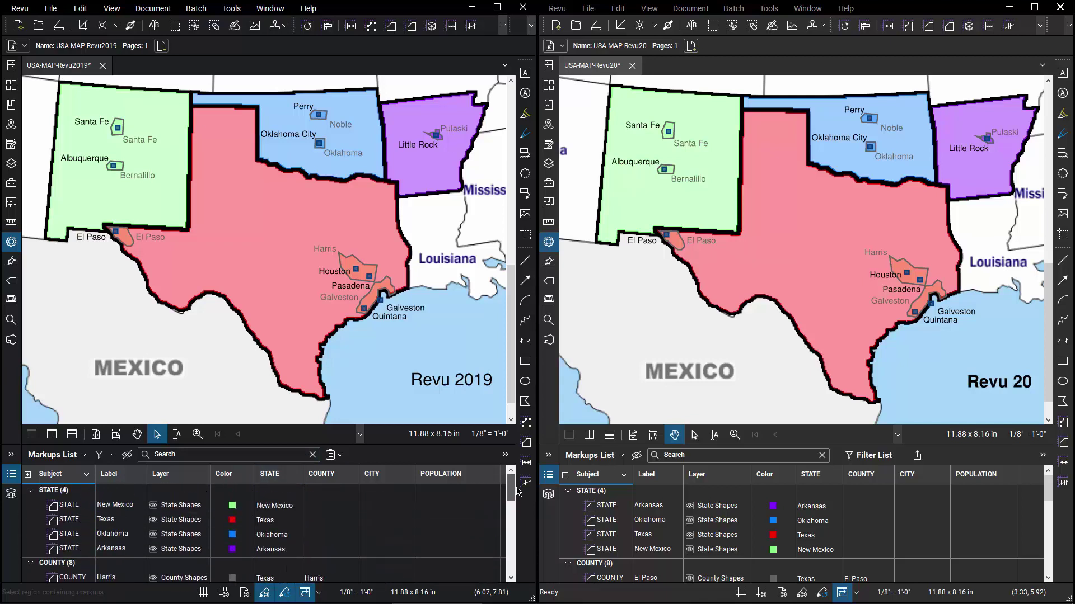
pyautogui.click(99, 460)
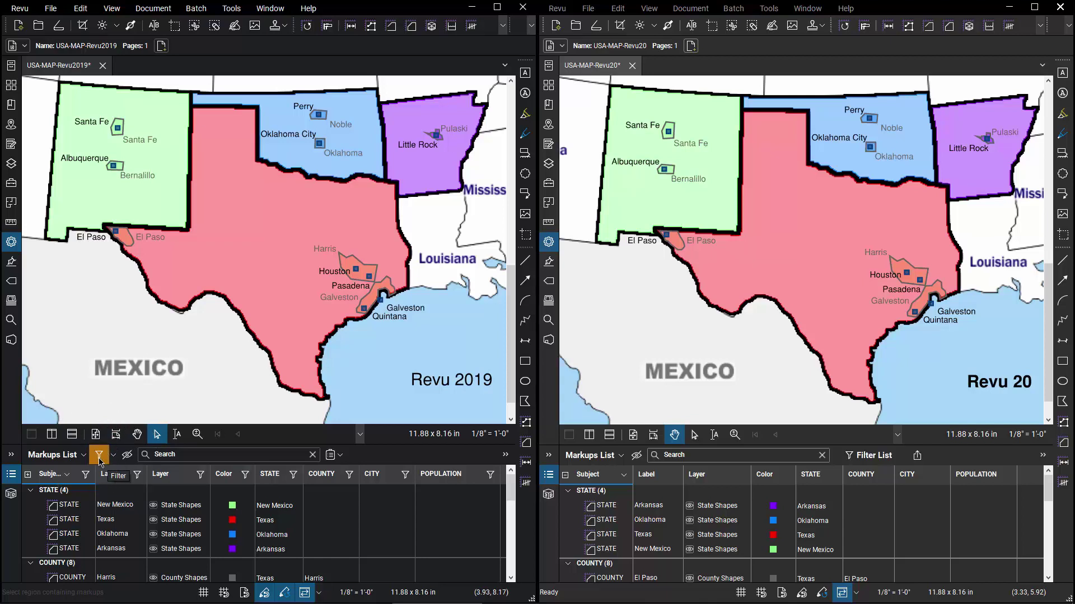
pyautogui.click(294, 475)
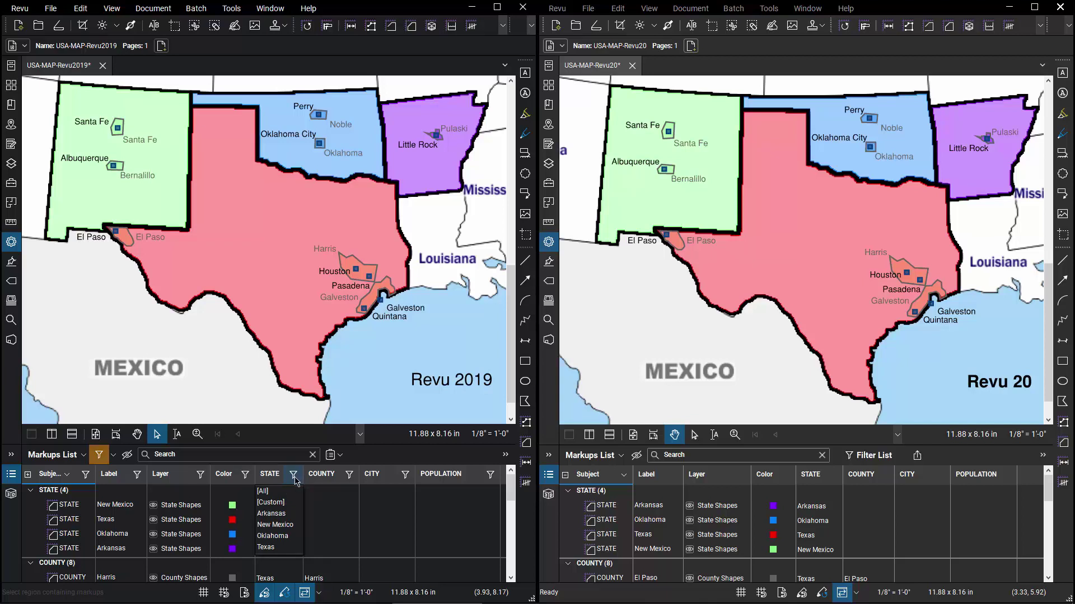
# Filter the Revu 2019 STATE column to Oklahoma, then switch it to Texas.
pyautogui.click(289, 536)
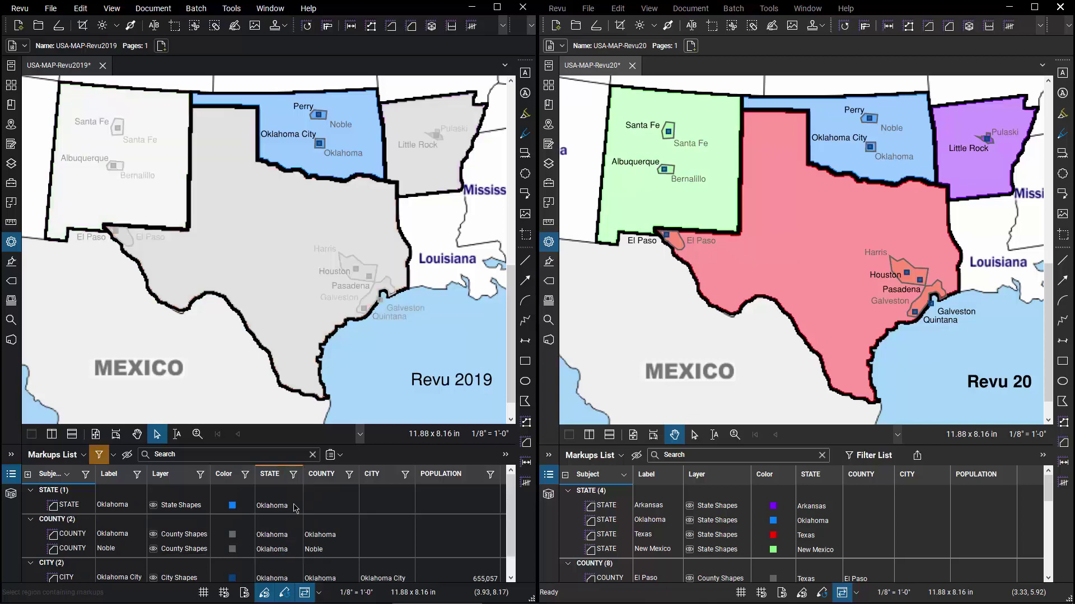
pyautogui.click(295, 476)
pyautogui.click(266, 547)
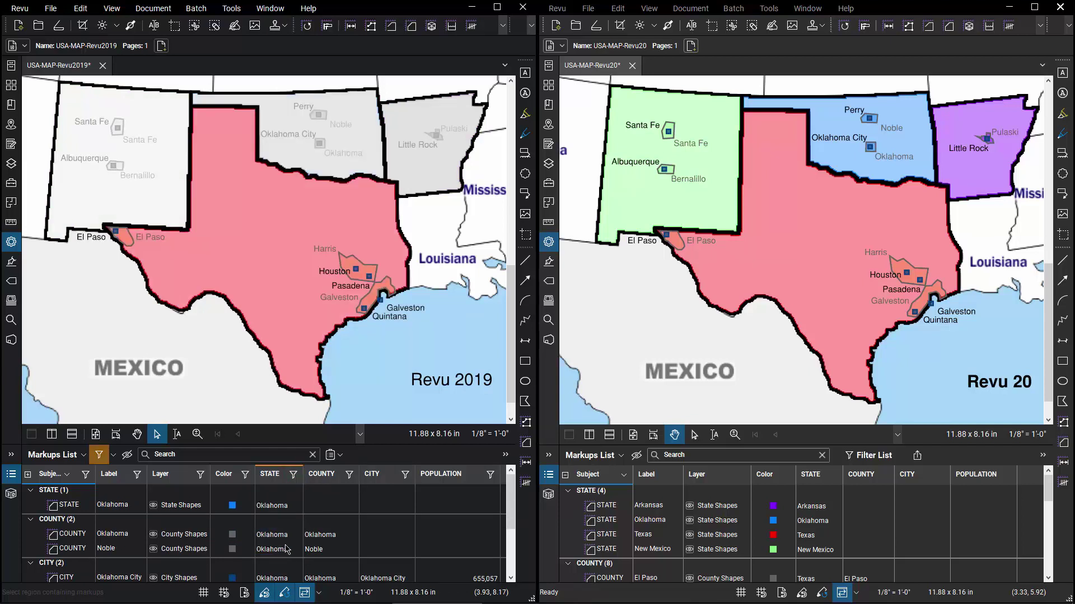
pyautogui.click(294, 476)
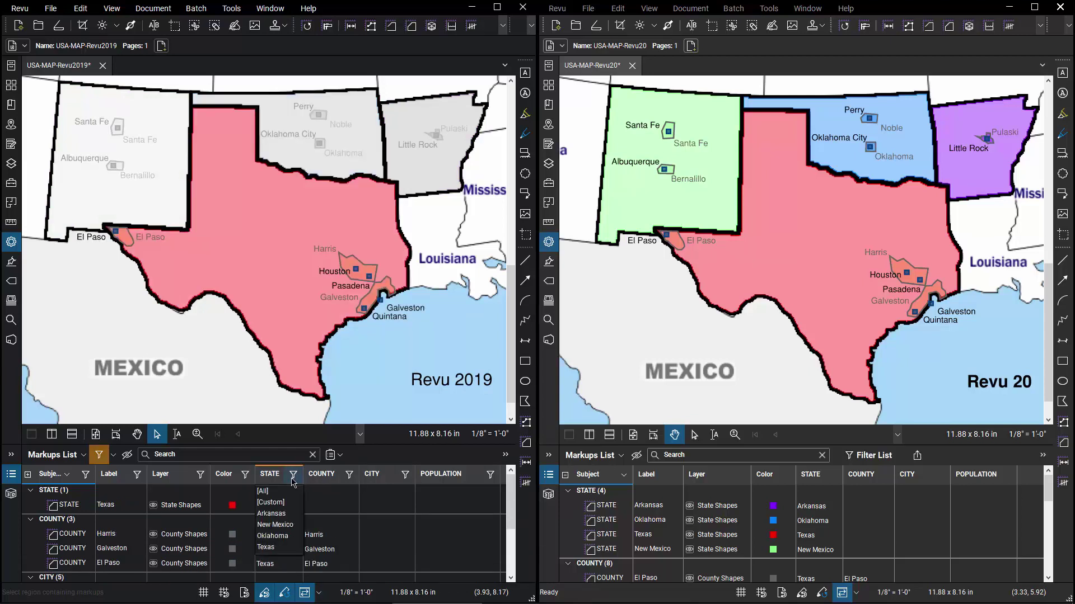
# Build a custom STATE filter of Texas OR equals Oklahoma and apply it.
pyautogui.click(283, 502)
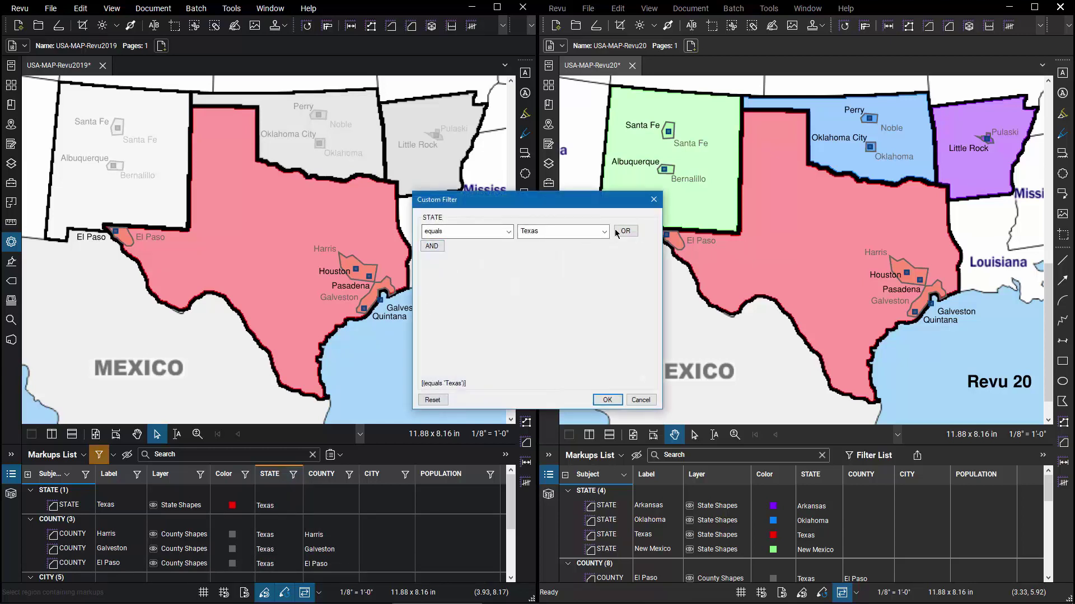
pyautogui.click(622, 232)
pyautogui.click(508, 248)
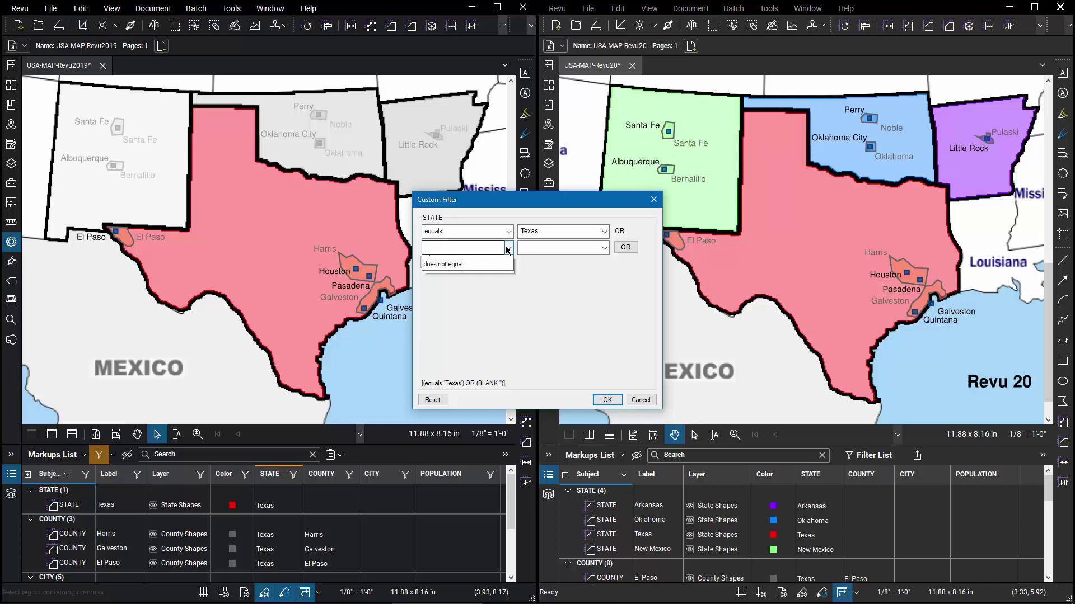
pyautogui.click(447, 257)
pyautogui.click(533, 248)
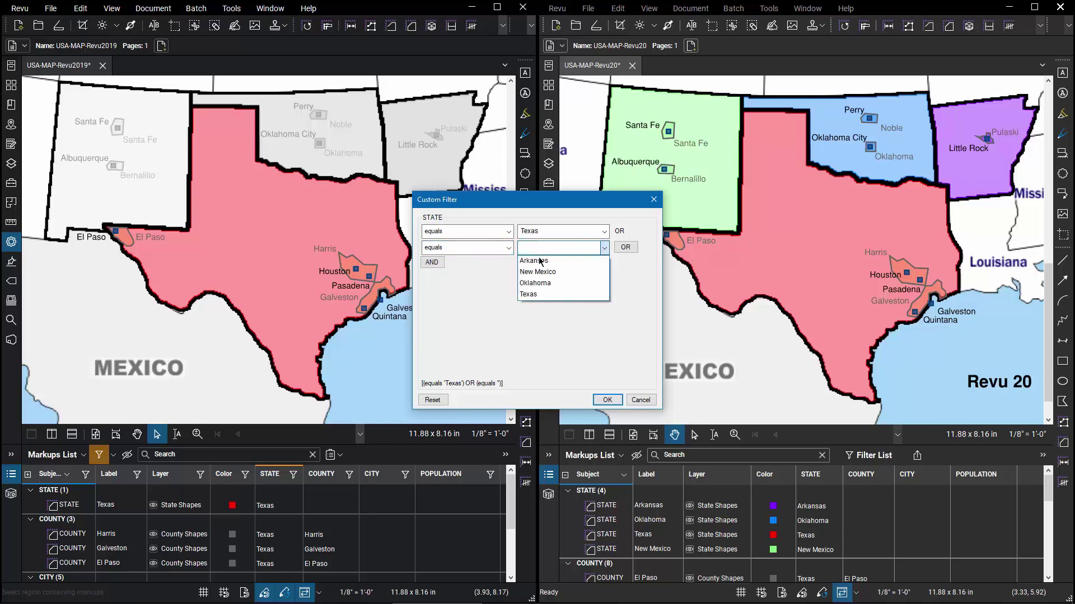
pyautogui.click(535, 283)
pyautogui.click(609, 401)
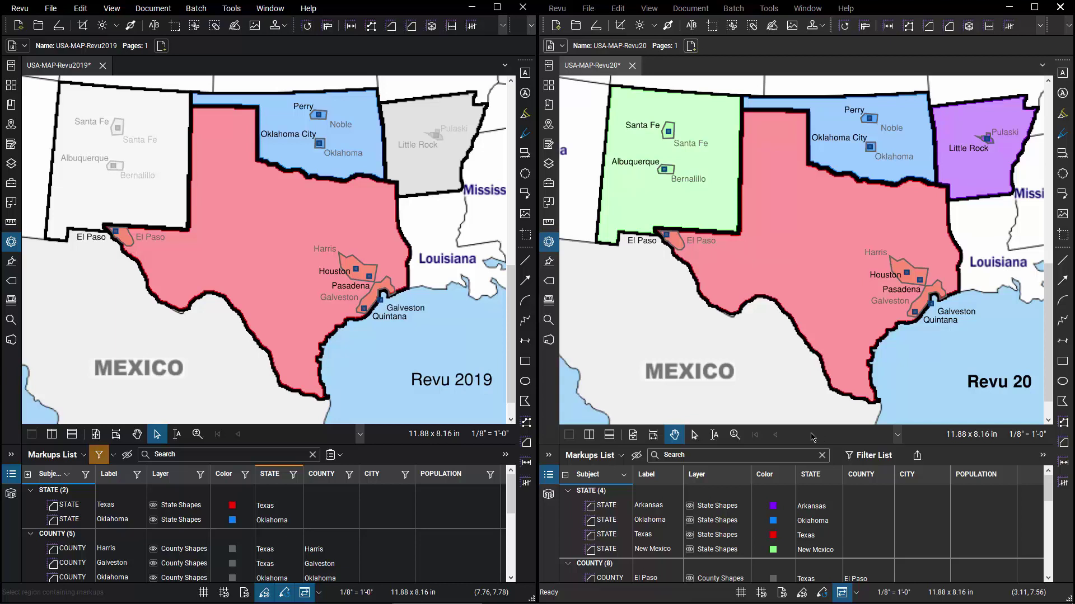
# In Revu 20, turn on Filter List and select Oklahoma and Texas in the STATE filter.
pyautogui.click(624, 458)
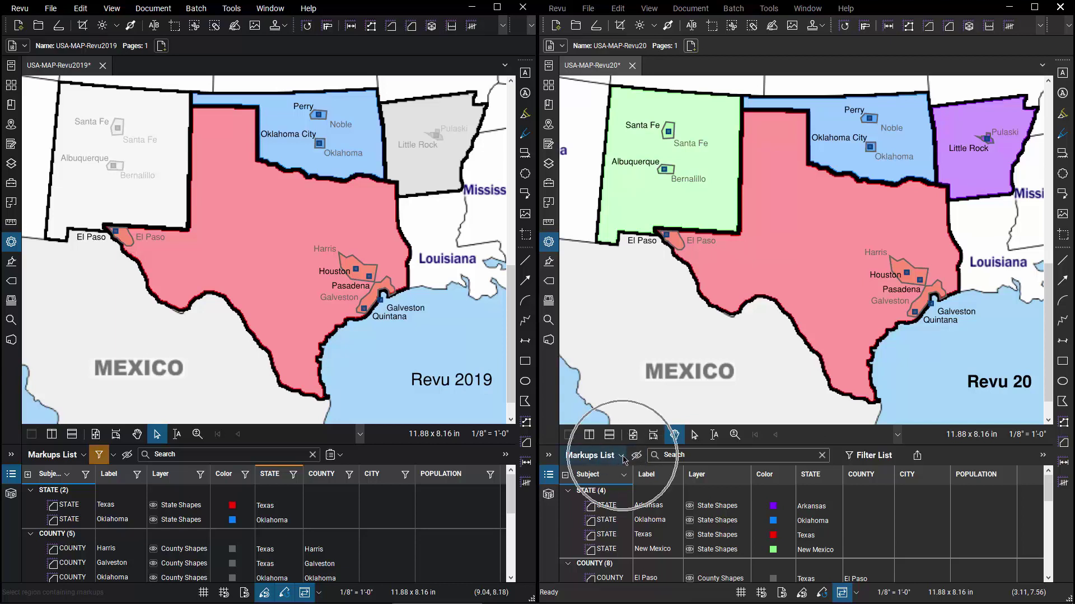
pyautogui.click(875, 459)
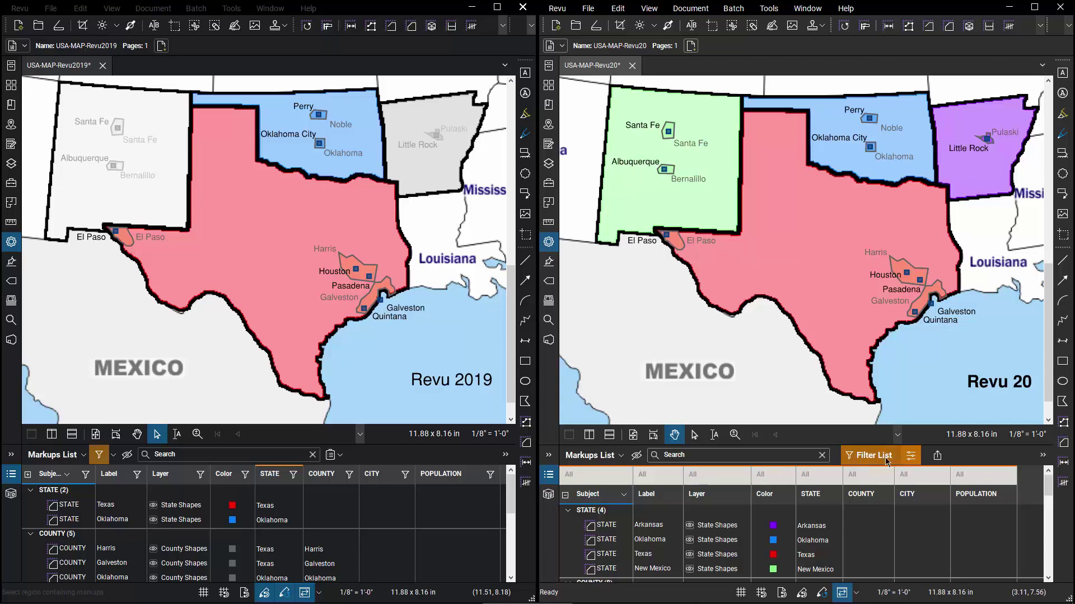
pyautogui.click(822, 475)
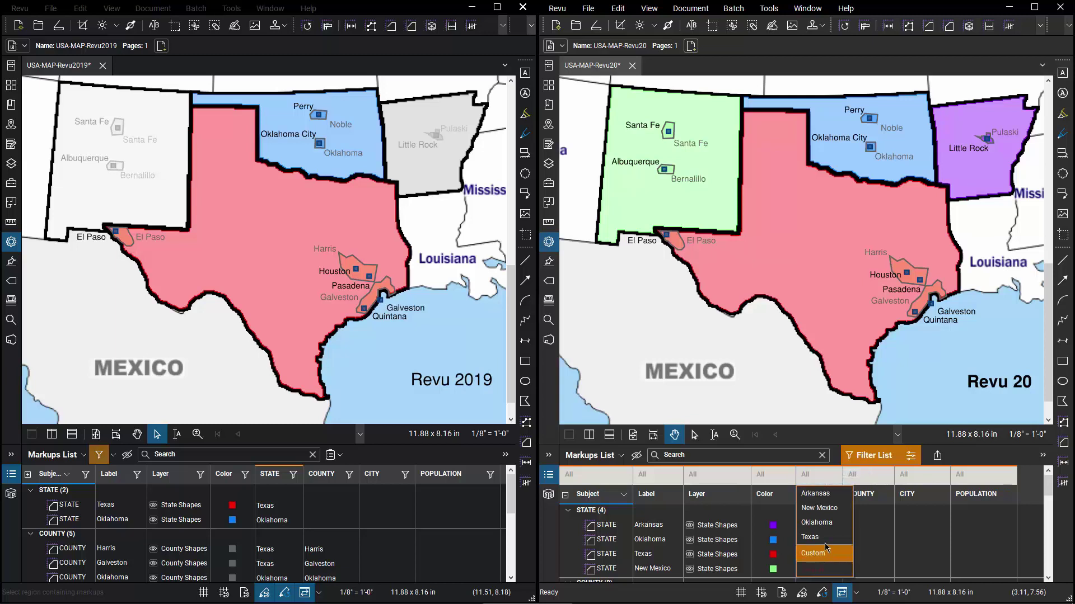
pyautogui.click(826, 525)
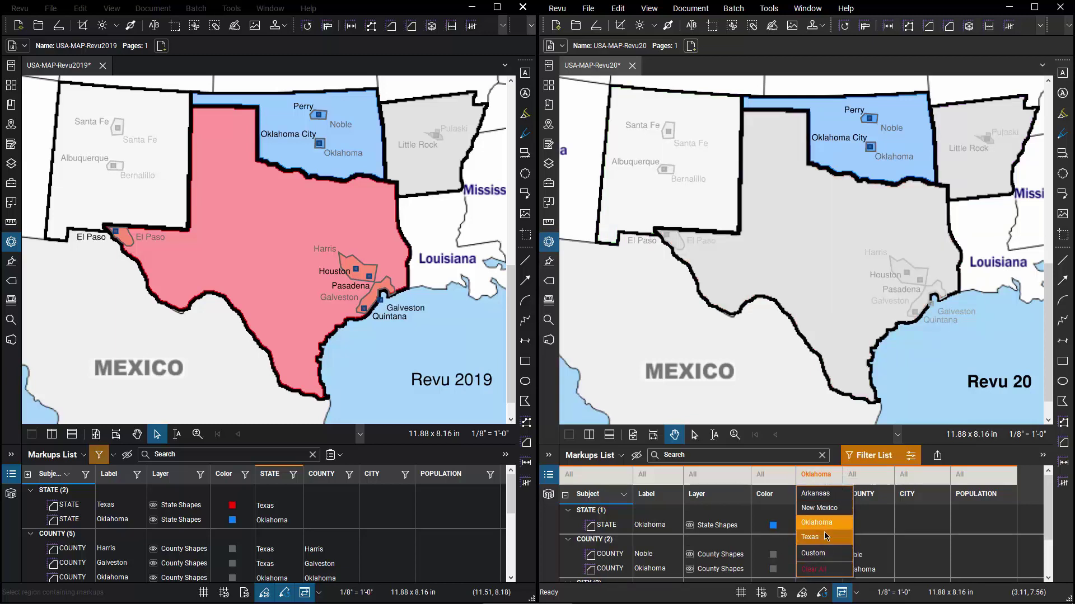
pyautogui.click(819, 535)
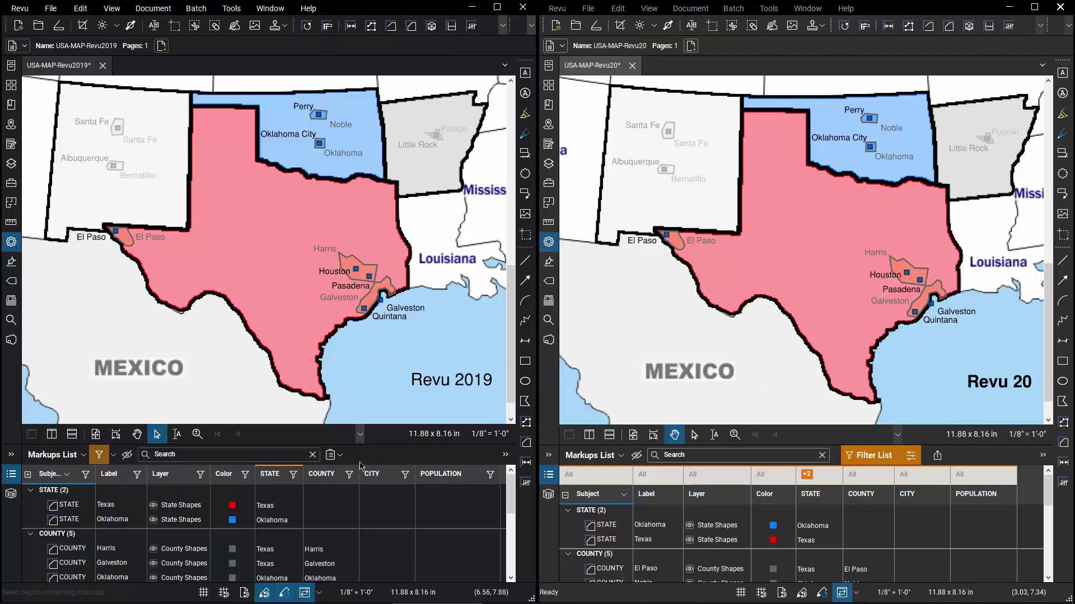
# Set the Revu 2019 COUNTY filter to Harris.
pyautogui.click(349, 477)
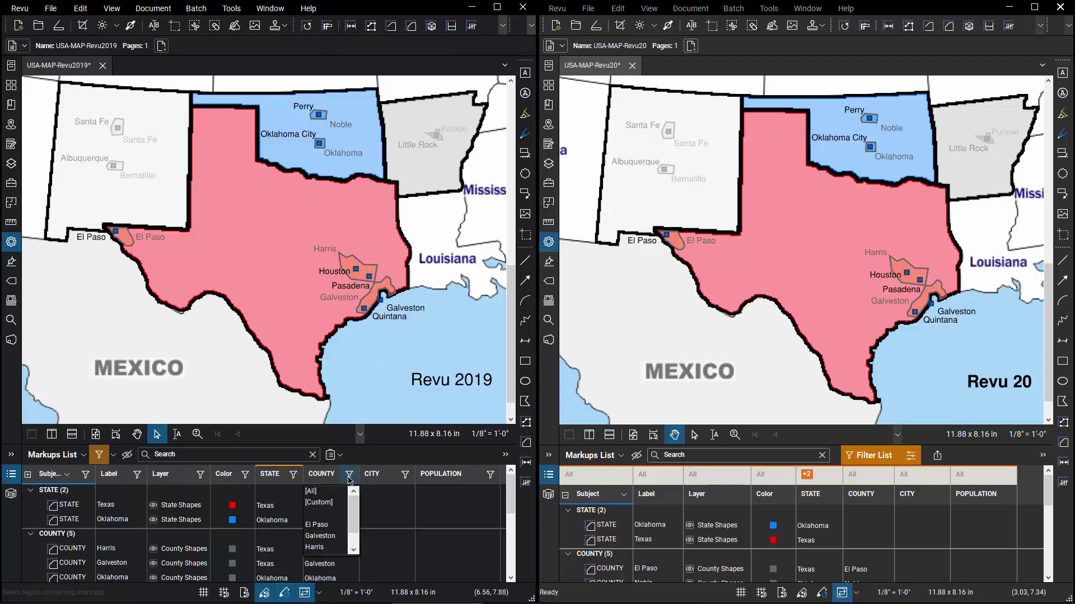
pyautogui.click(315, 548)
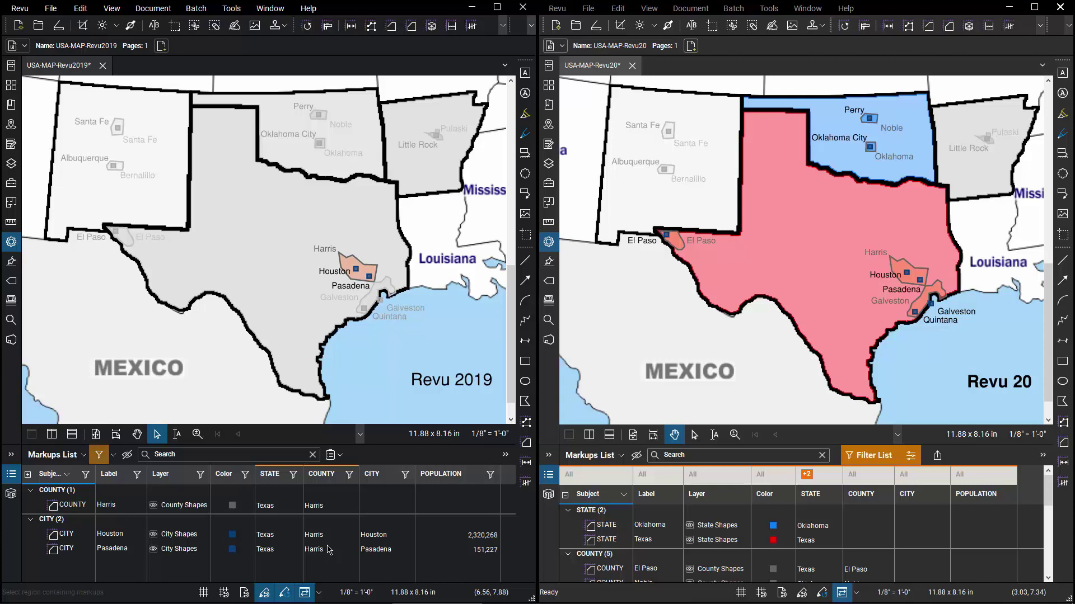
# Choose Harris in the Revu 20 COUNTY filter.
pyautogui.click(873, 476)
pyautogui.click(858, 534)
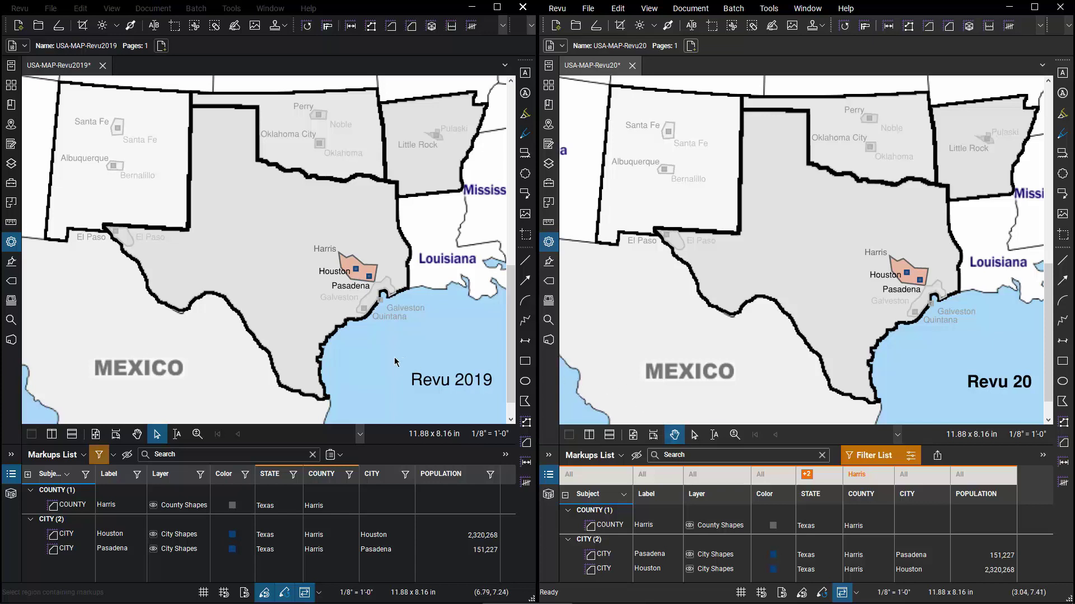
# Clear the Revu 2019 COUNTY filter and start a custom POPULATION filter.
pyautogui.click(349, 474)
pyautogui.click(338, 493)
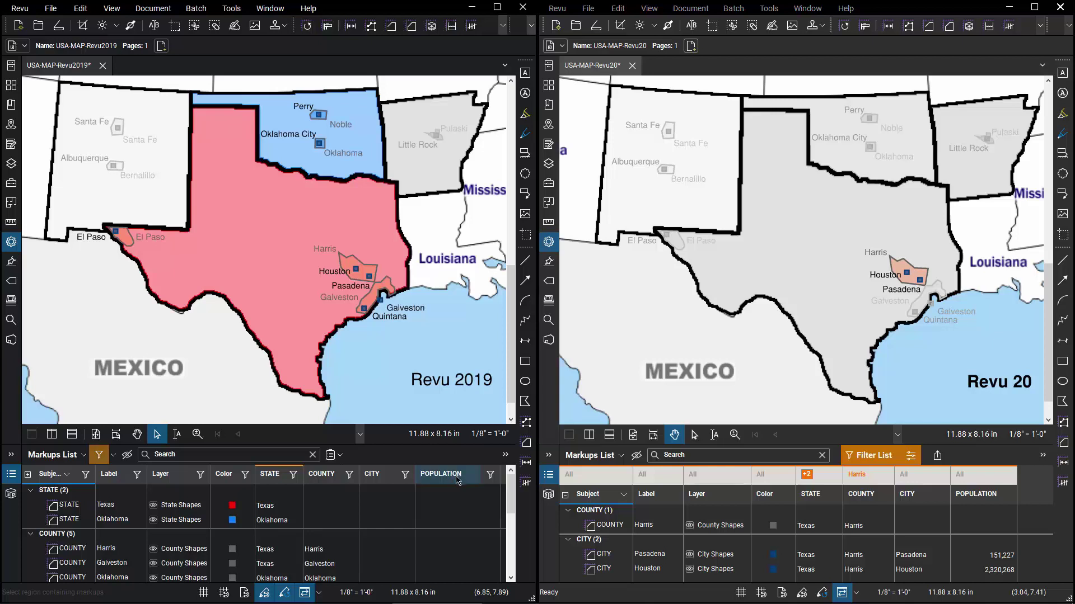
pyautogui.click(491, 475)
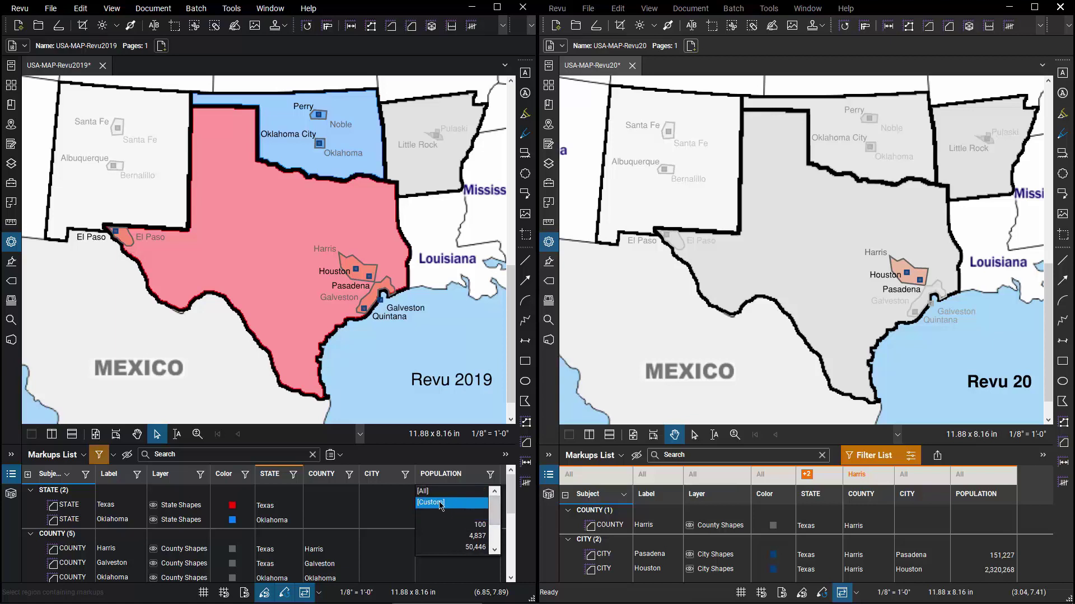
pyautogui.click(441, 503)
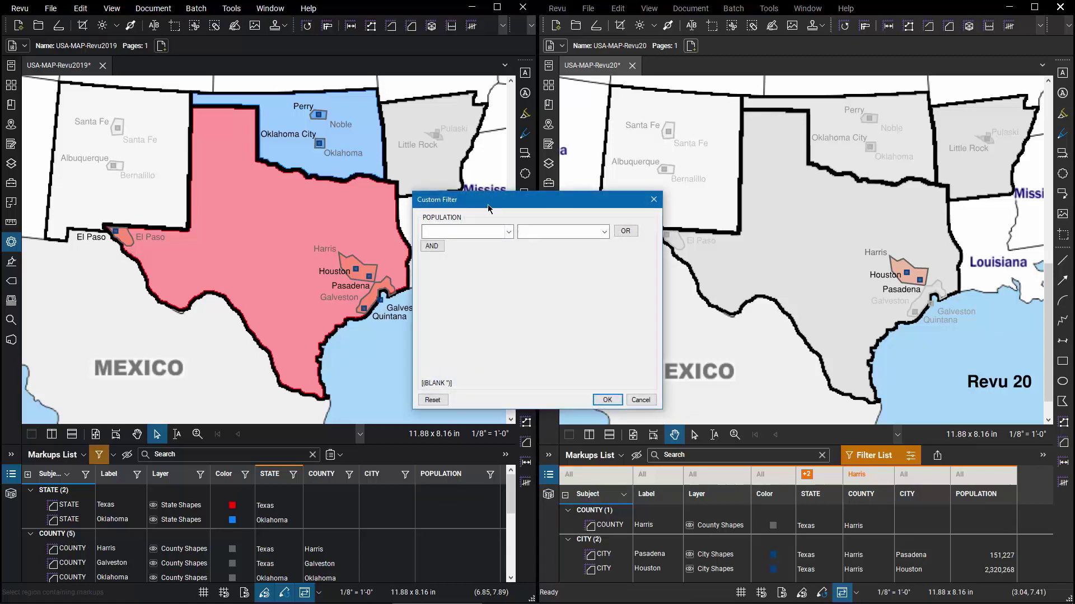
# Close the population Custom Filter dialog without setting values, then switch to Revu 20.
pyautogui.click(302, 202)
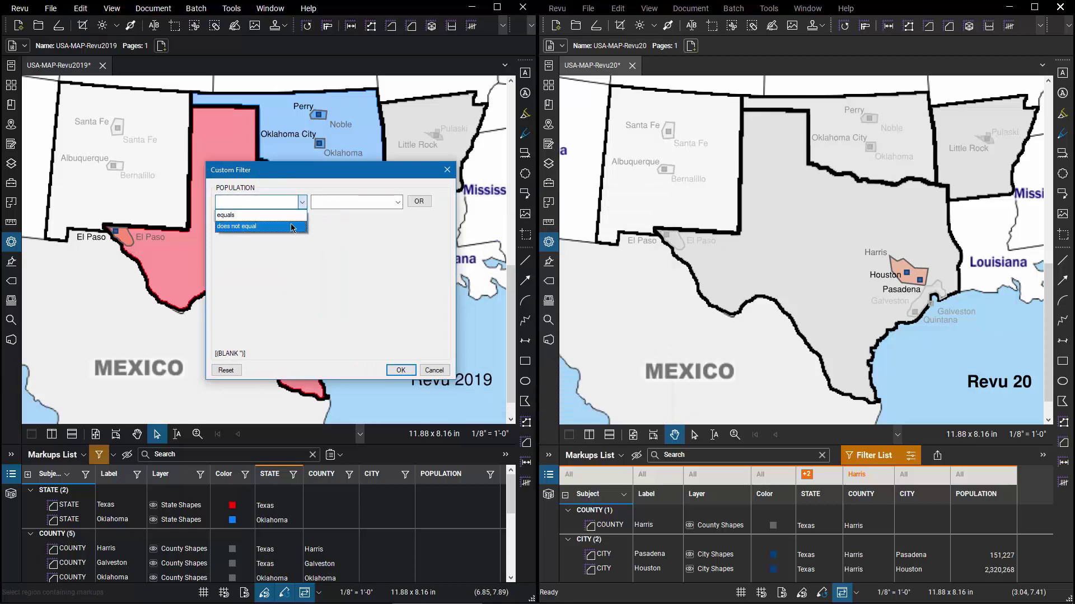
pyautogui.click(295, 226)
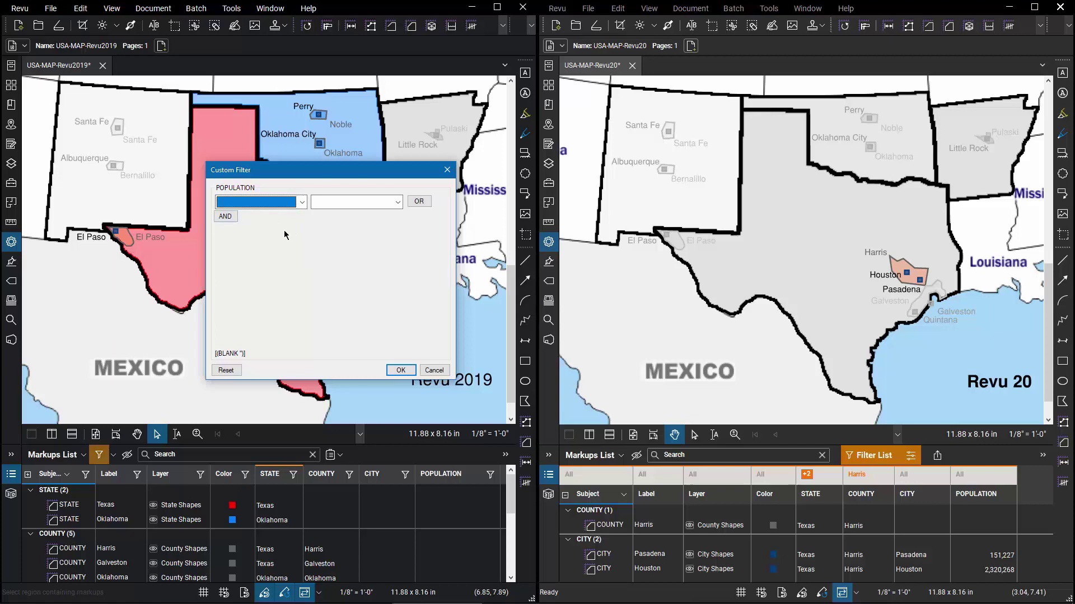
pyautogui.click(396, 203)
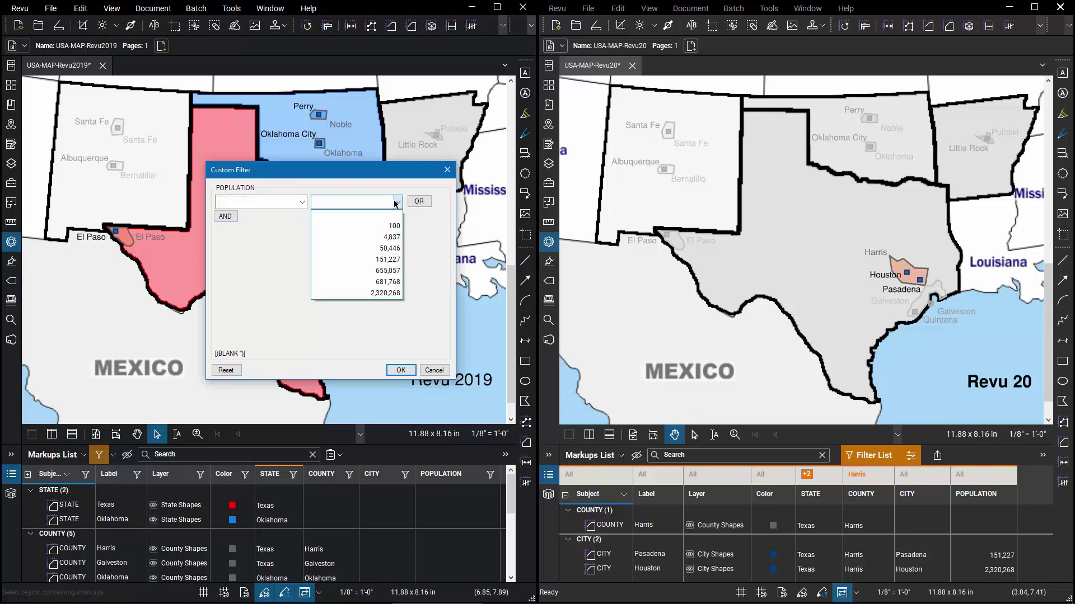
pyautogui.click(396, 203)
pyautogui.click(407, 366)
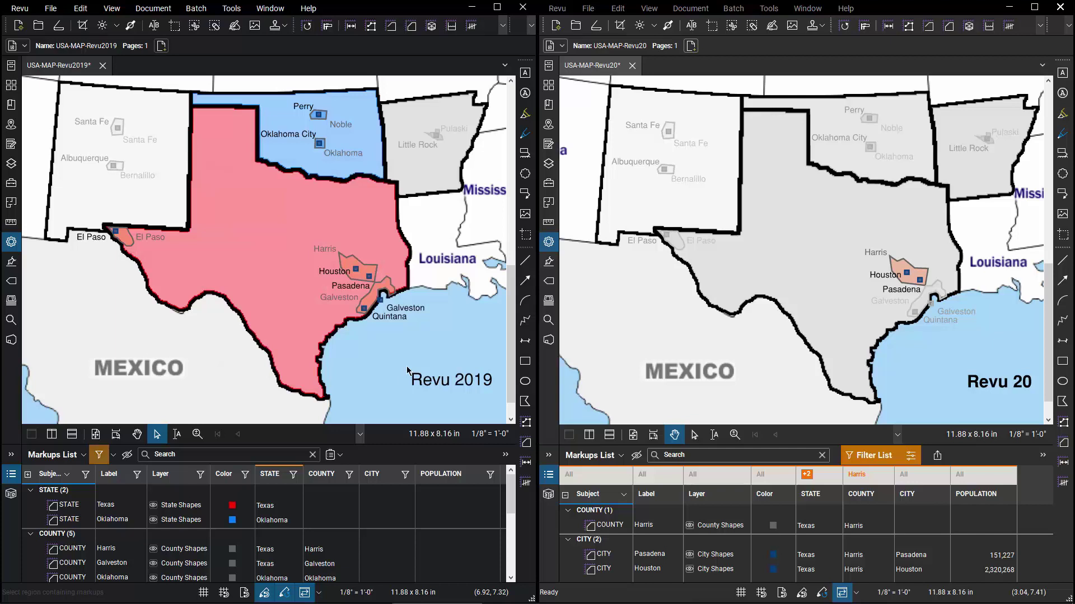
pyautogui.click(915, 400)
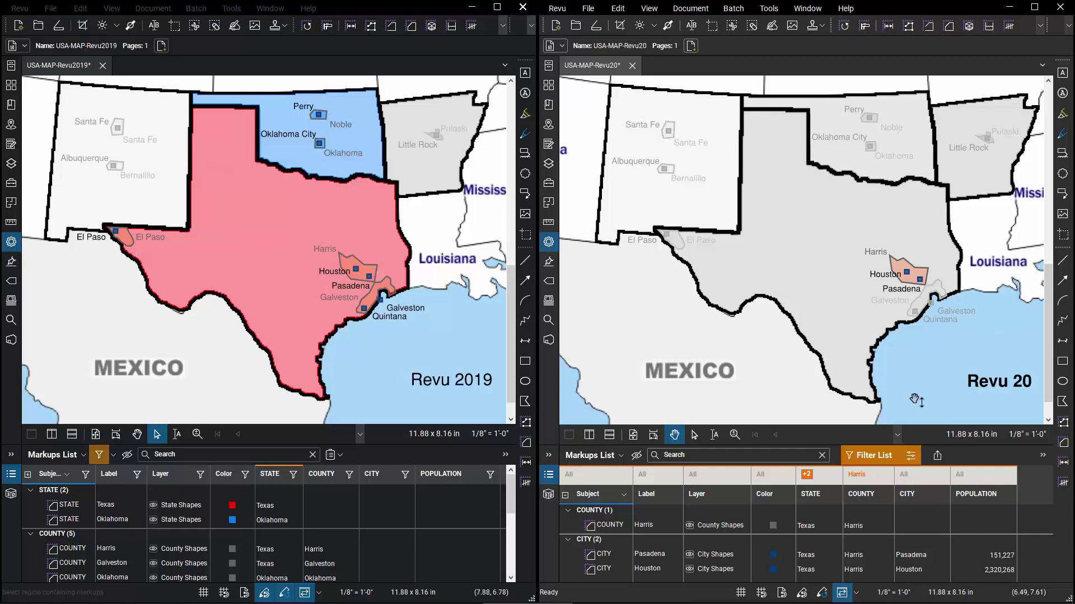
# Clear the Revu 20 COUNTY filter and set a custom POPULATION rule: greater than 500000.
pyautogui.click(878, 476)
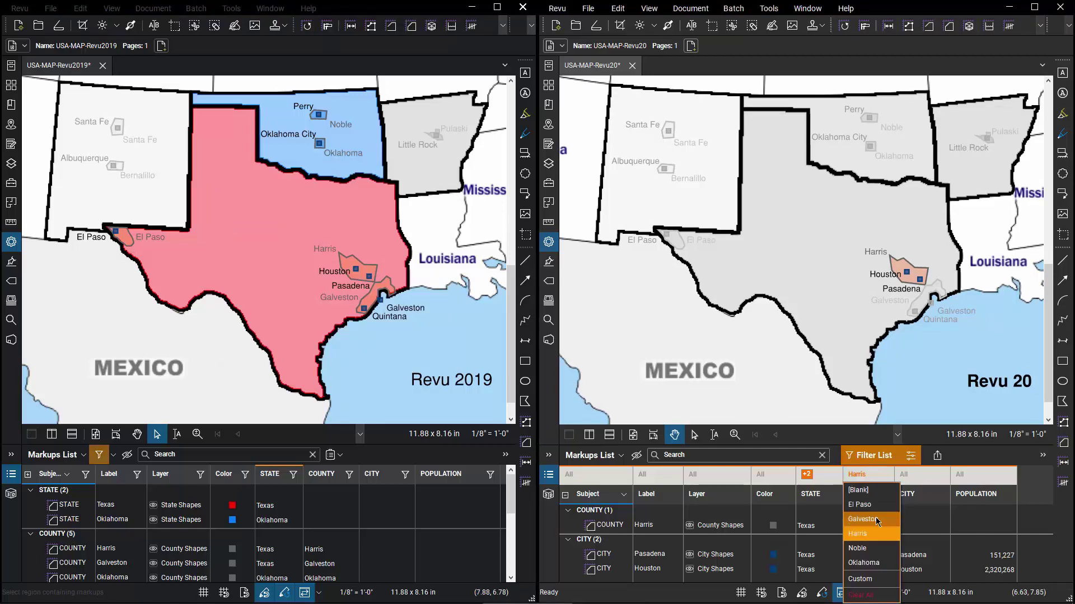
pyautogui.click(860, 595)
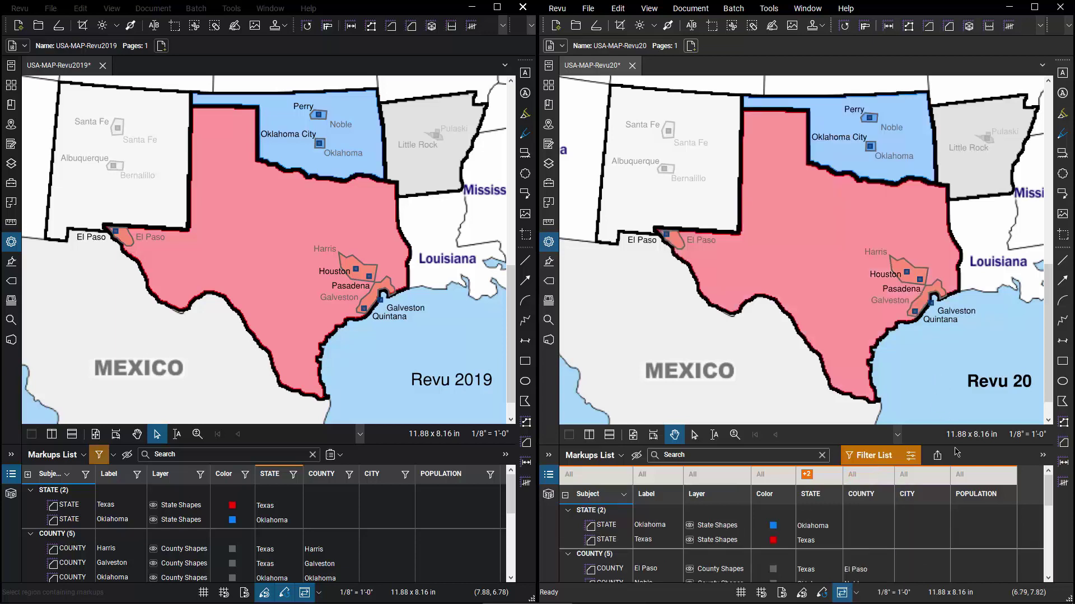
pyautogui.click(993, 478)
pyautogui.click(990, 577)
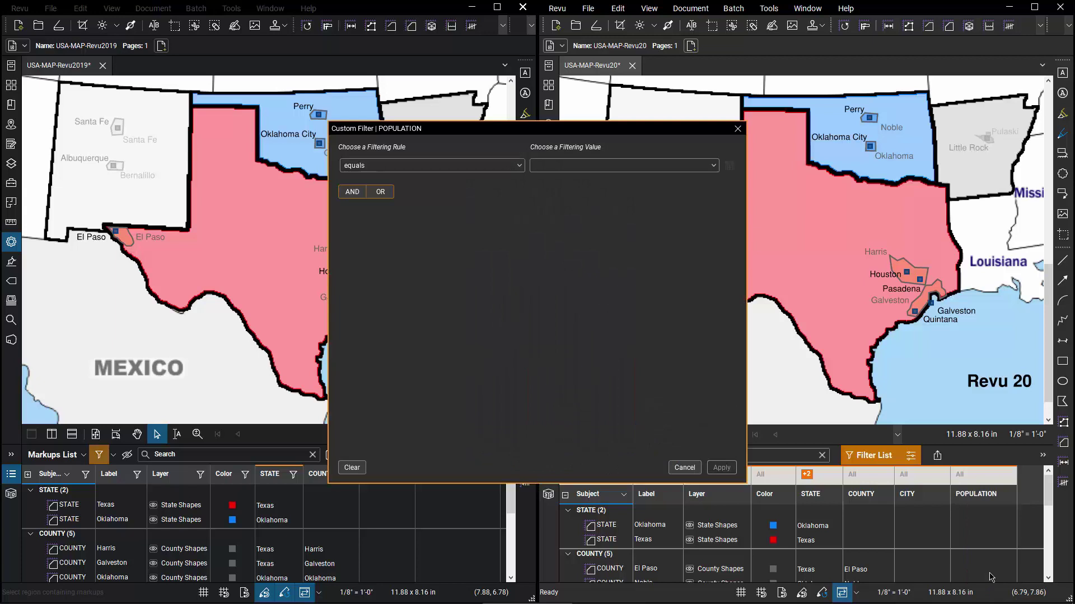
pyautogui.click(466, 167)
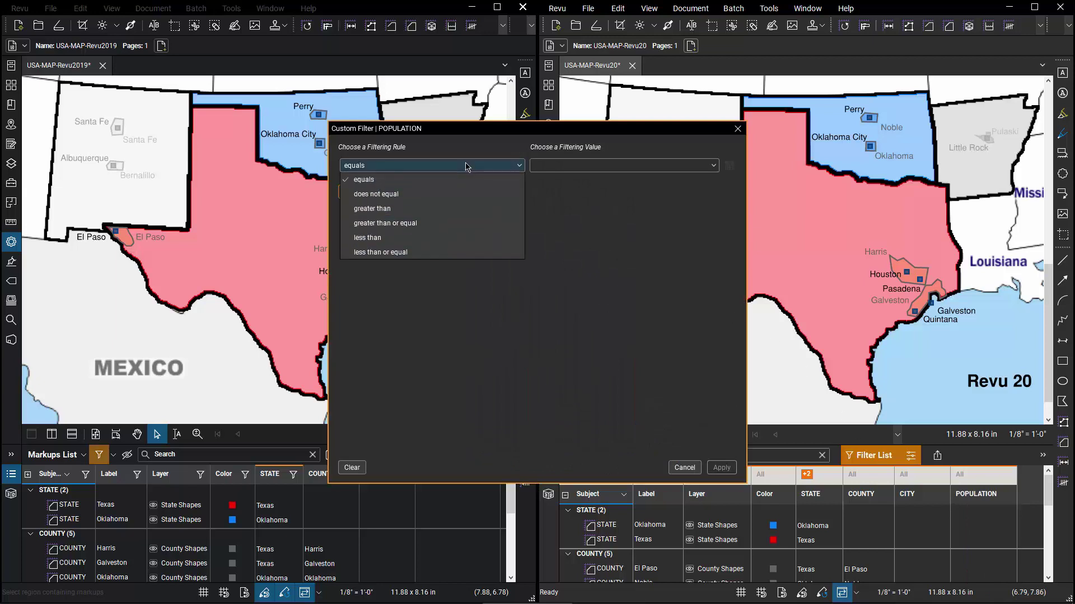
pyautogui.click(453, 210)
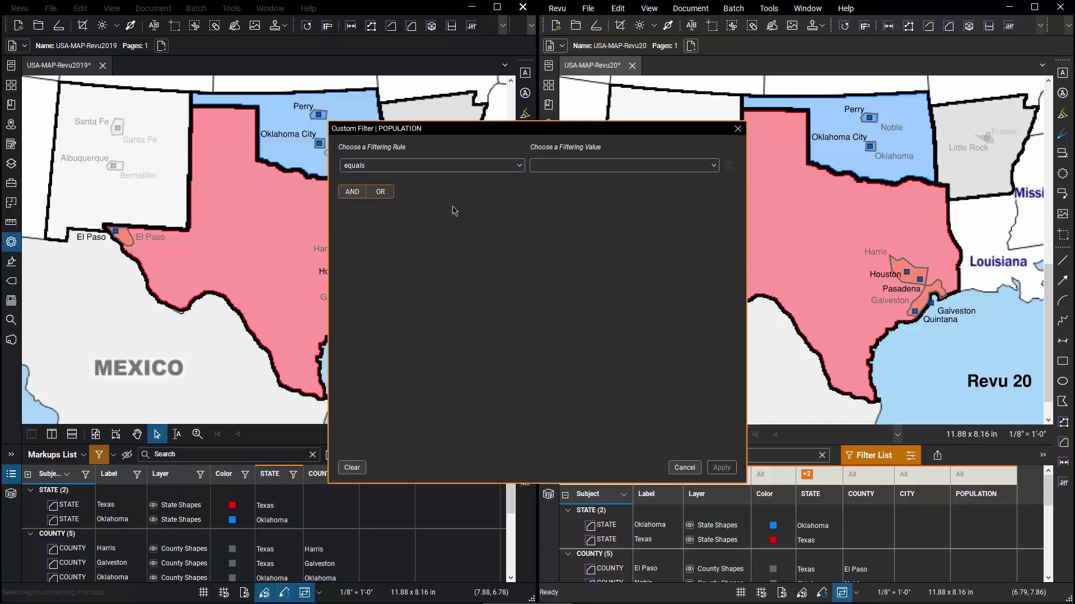
pyautogui.click(557, 166)
pyautogui.write('5')
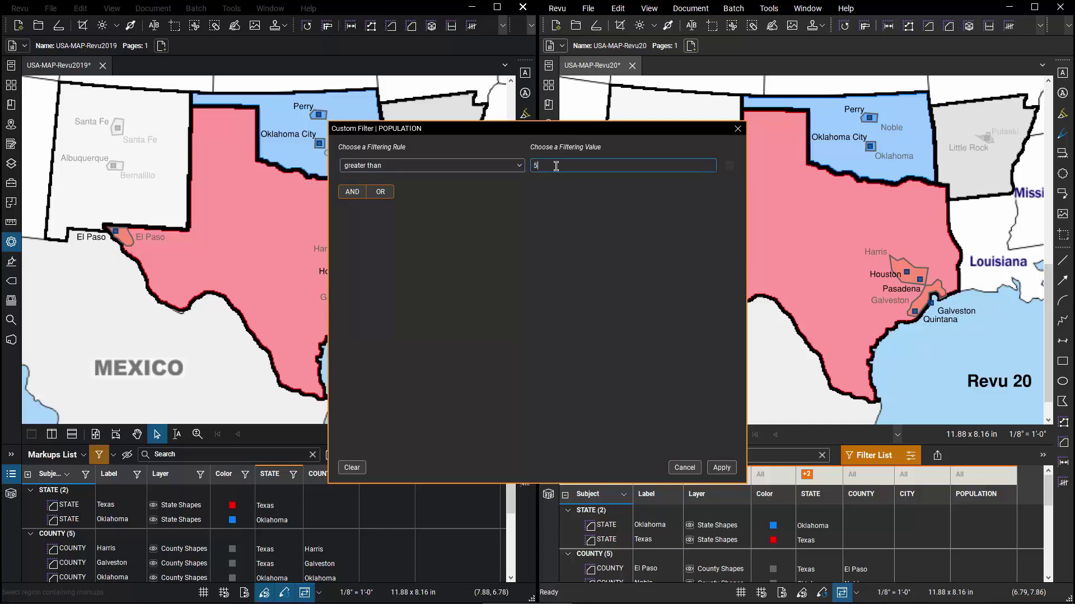
pyautogui.write('00000')
# Add an AND rule of less than 1500000 and apply the population filter.
pyautogui.click(352, 192)
pyautogui.click(371, 217)
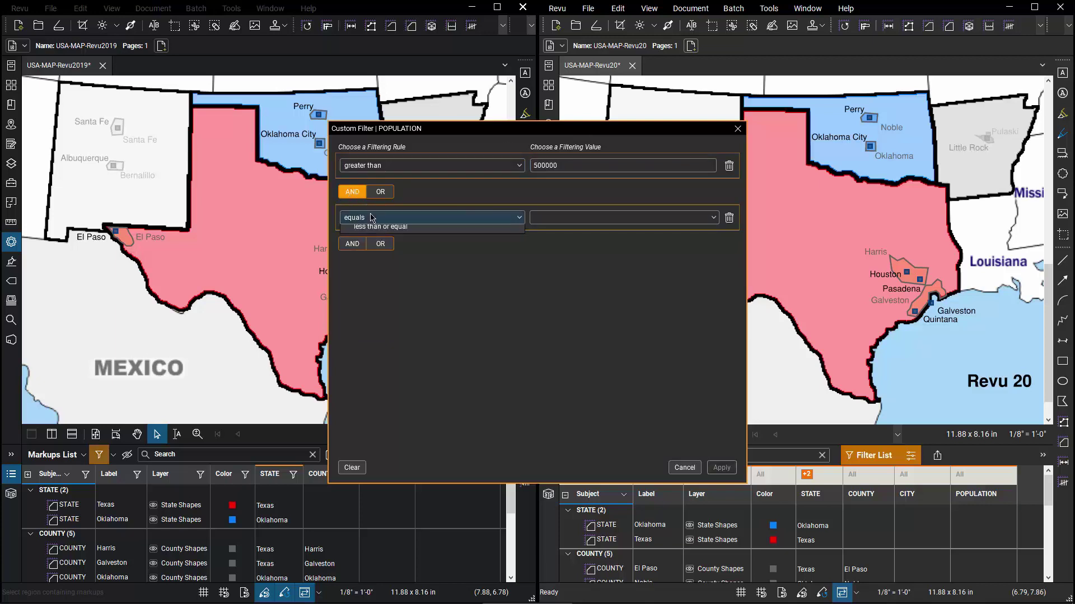
pyautogui.click(415, 288)
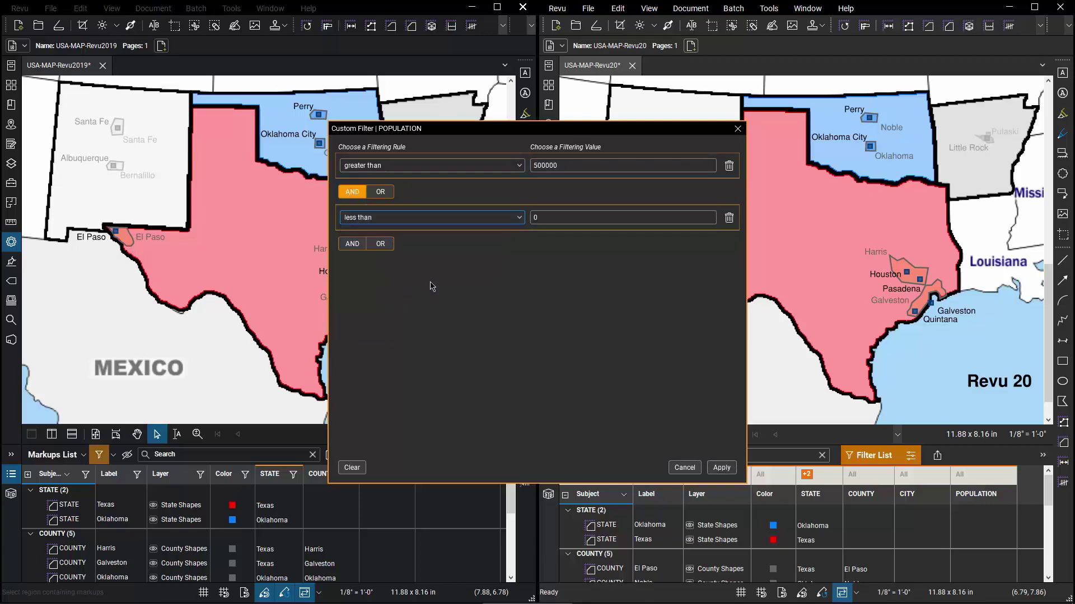
pyautogui.click(547, 219)
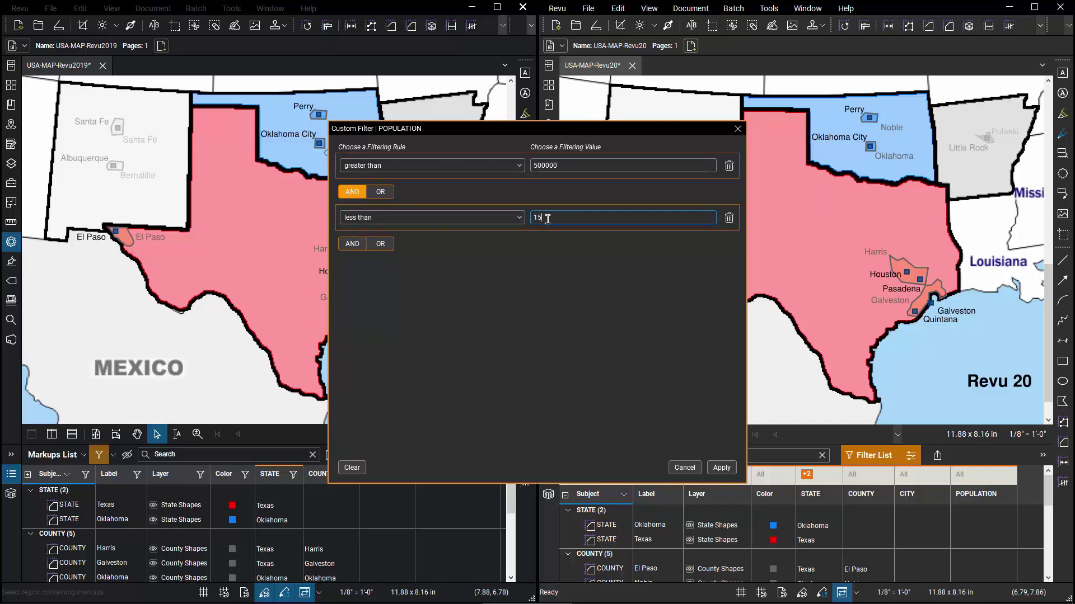
pyautogui.write('1500000')
pyautogui.click(722, 467)
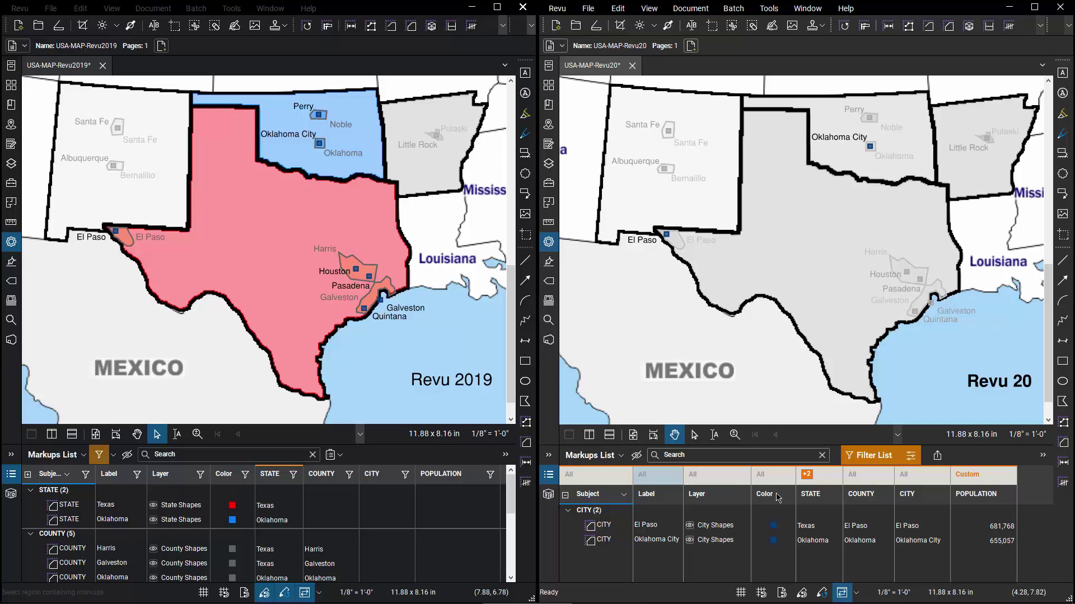
# Turn off the Revu 2019 filter to show all states, keeping Revu 20's population filter on.
pyautogui.click(875, 461)
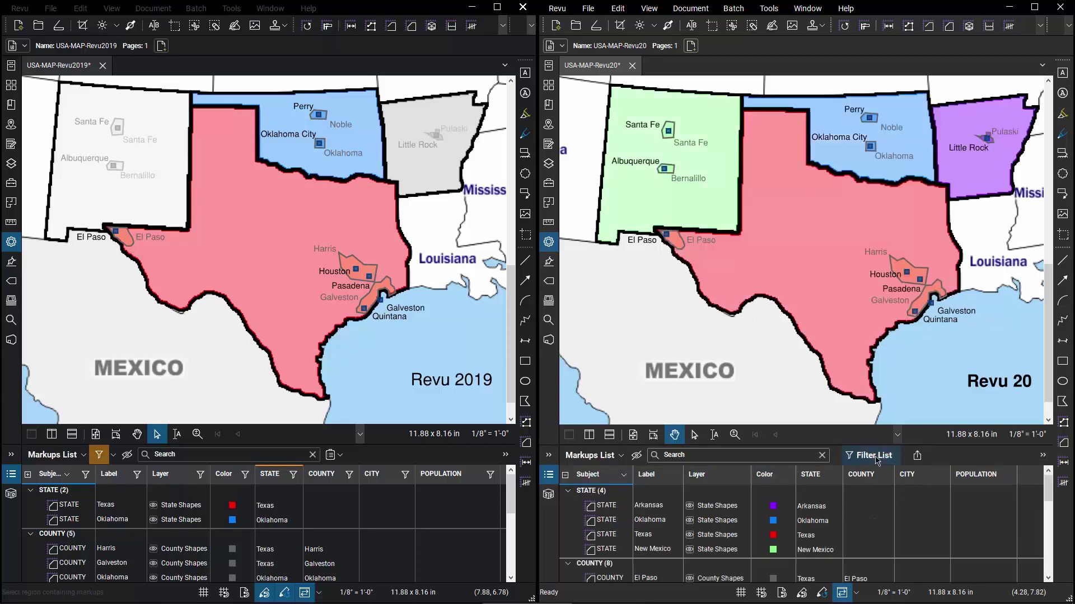
pyautogui.click(98, 455)
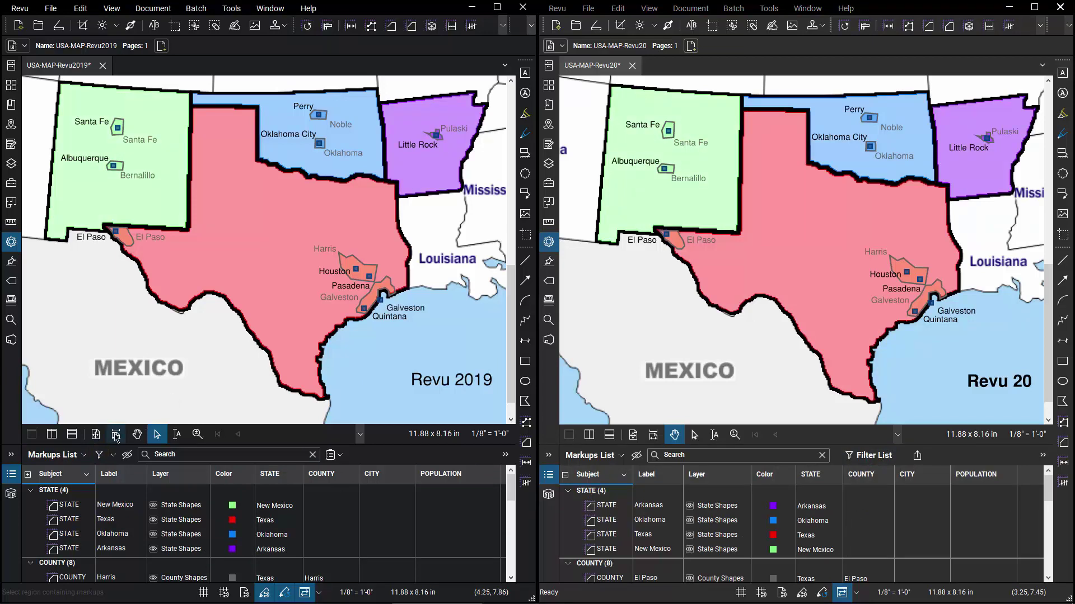
pyautogui.click(99, 454)
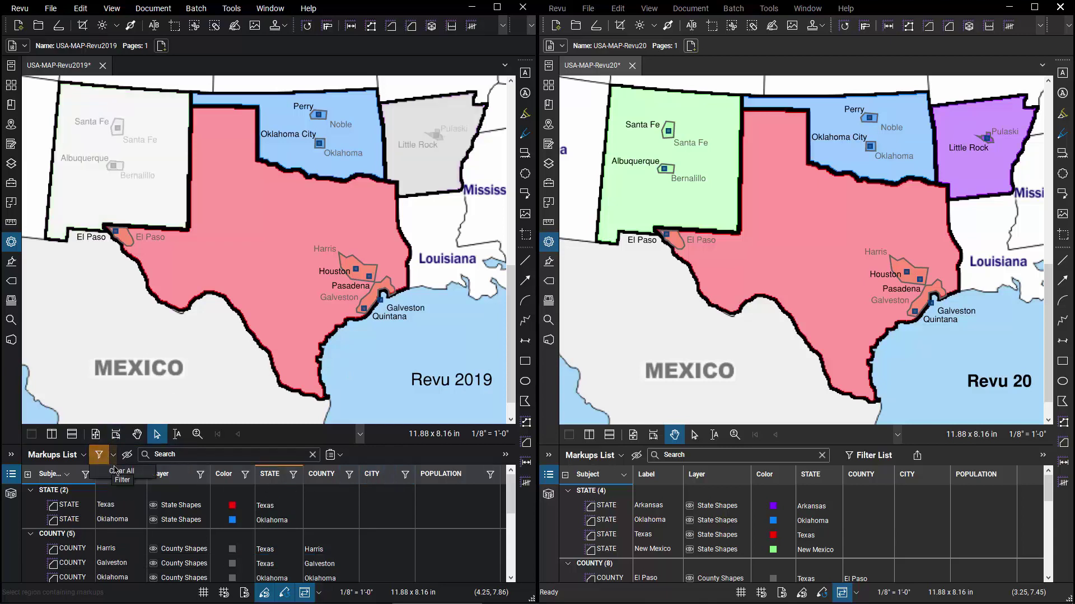
pyautogui.click(119, 472)
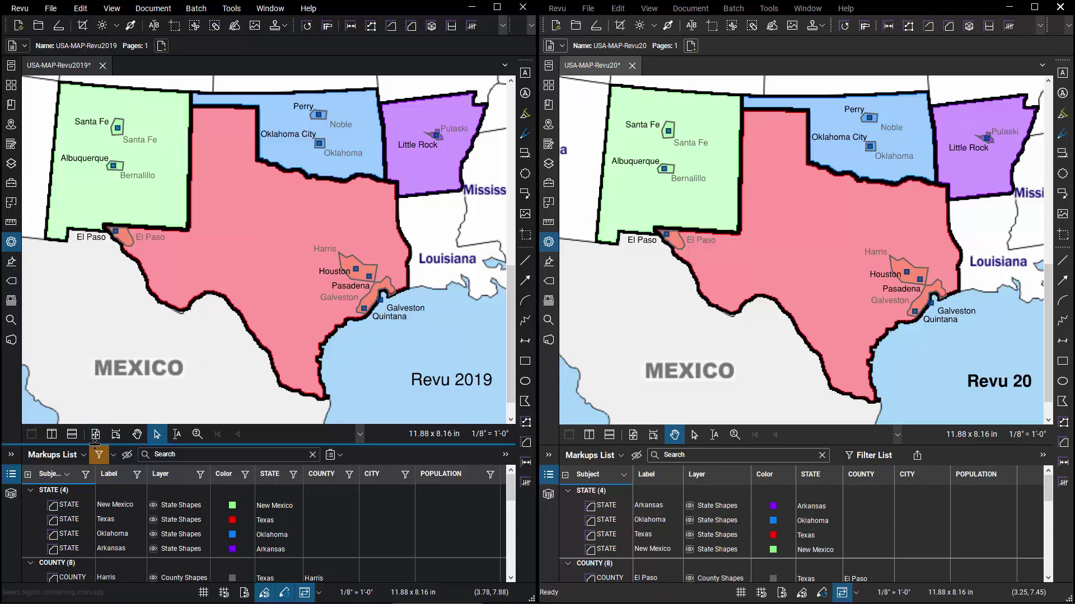
pyautogui.click(869, 455)
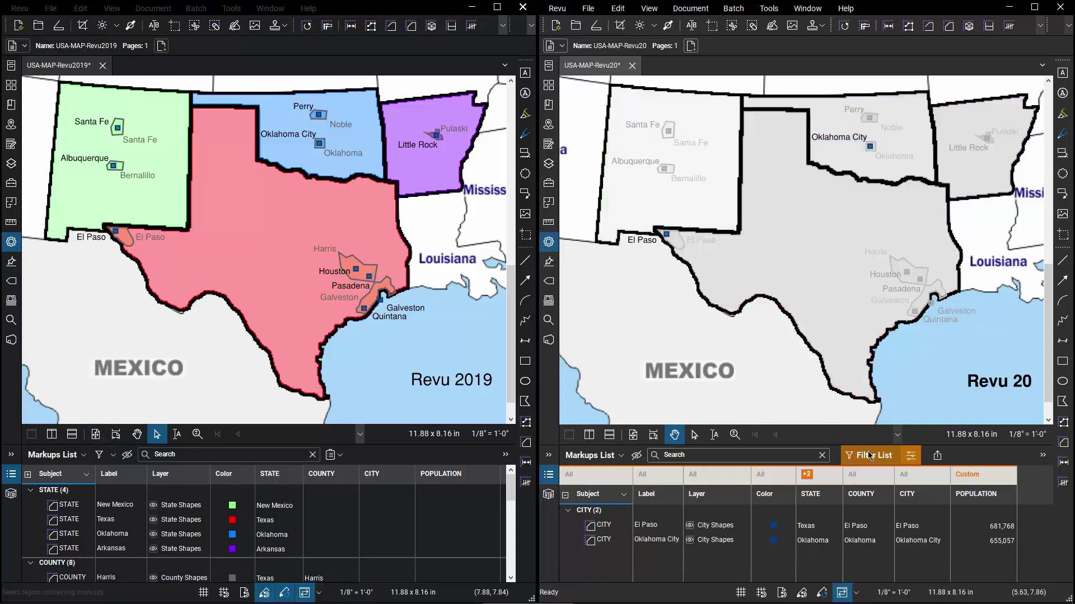
# Apply the saved Arkansas & New Mexico filter, then the Texas & Oklahoma Cities filter.
pyautogui.click(910, 457)
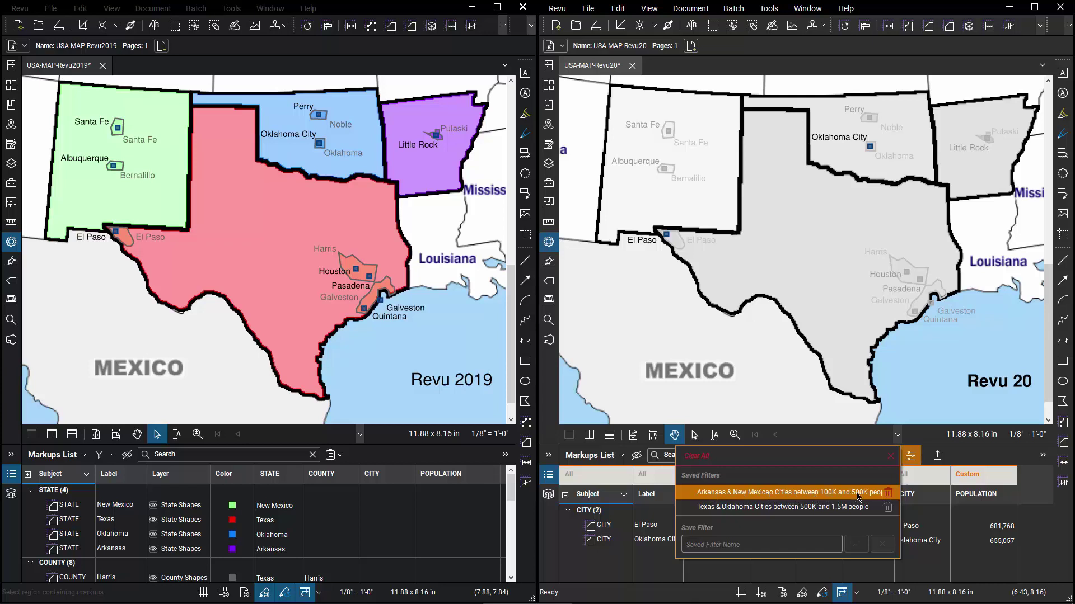
pyautogui.click(806, 495)
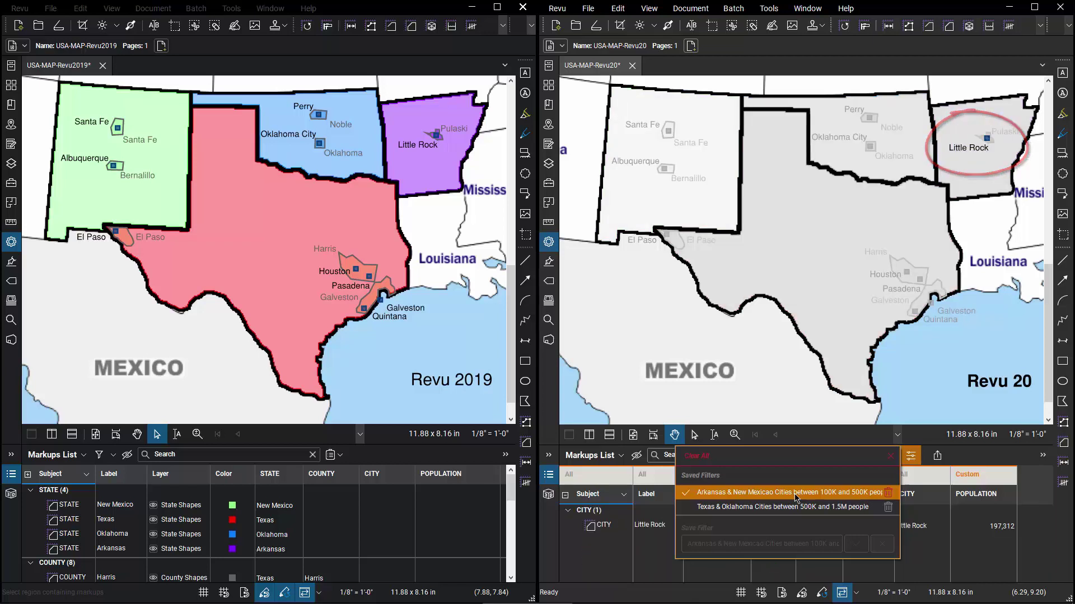
pyautogui.click(792, 508)
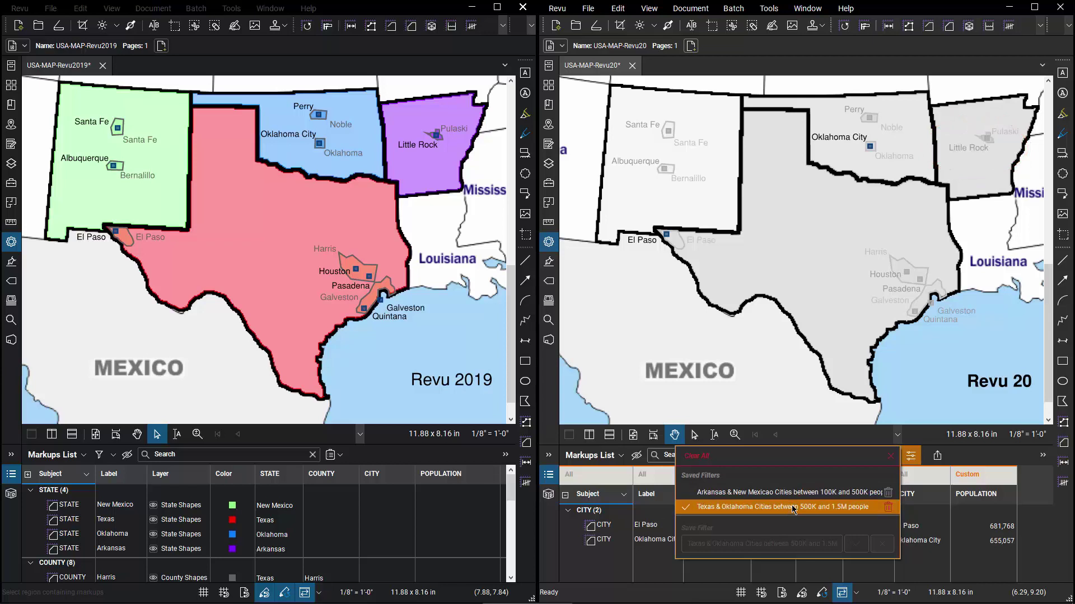